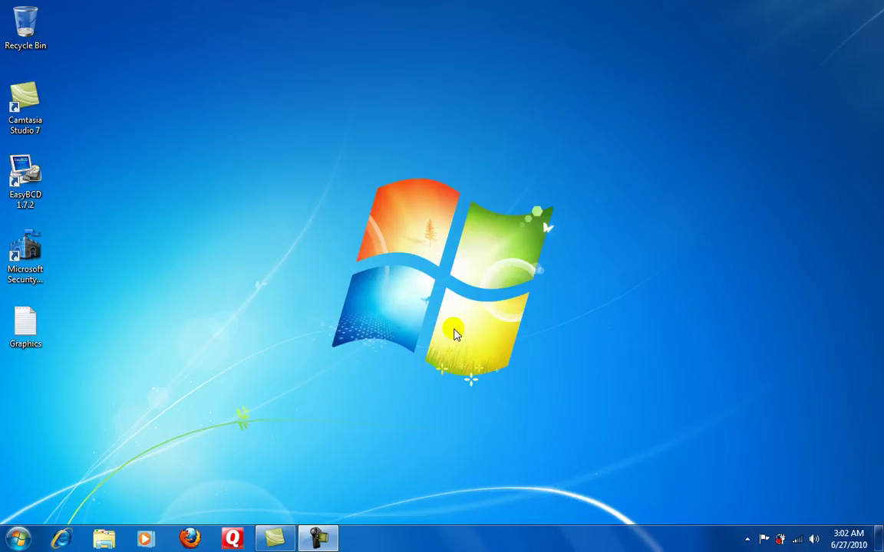
Step: Open the Graphics note in Notepad
click(269, 234)
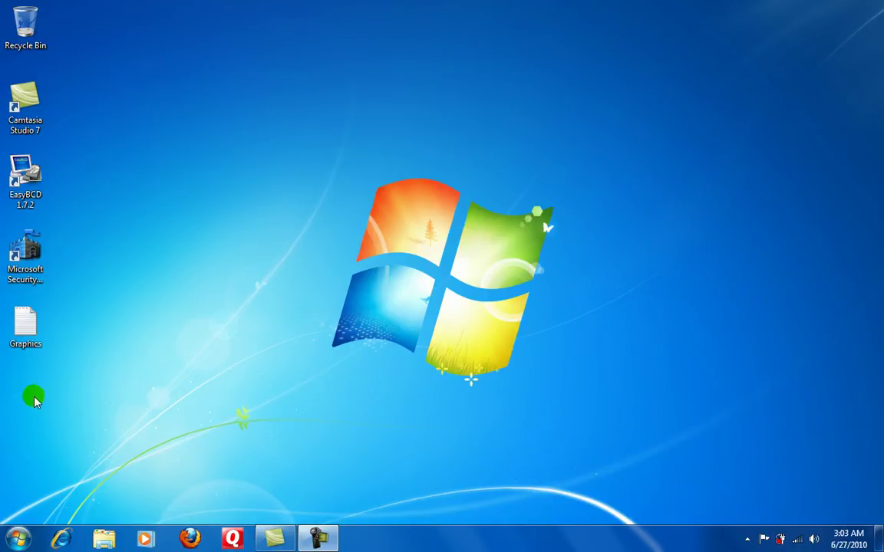
click(23, 330)
double_click(23, 330)
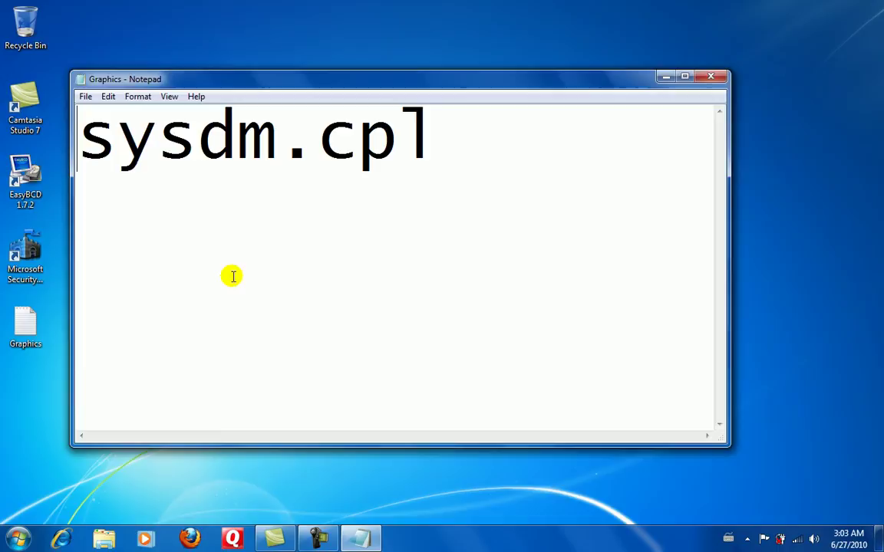
Step: Launch System Properties by searching sysdm.cpl from the Start menu, then close it
click(15, 542)
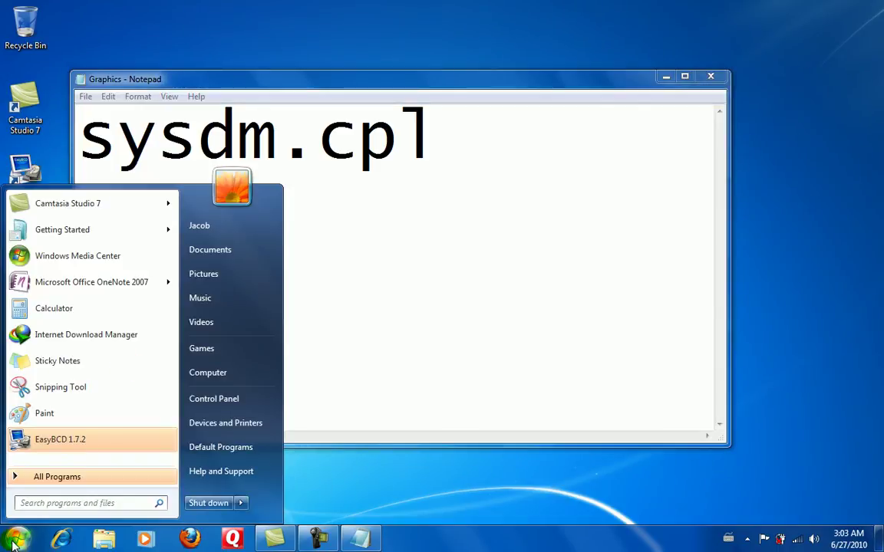
text(sy)
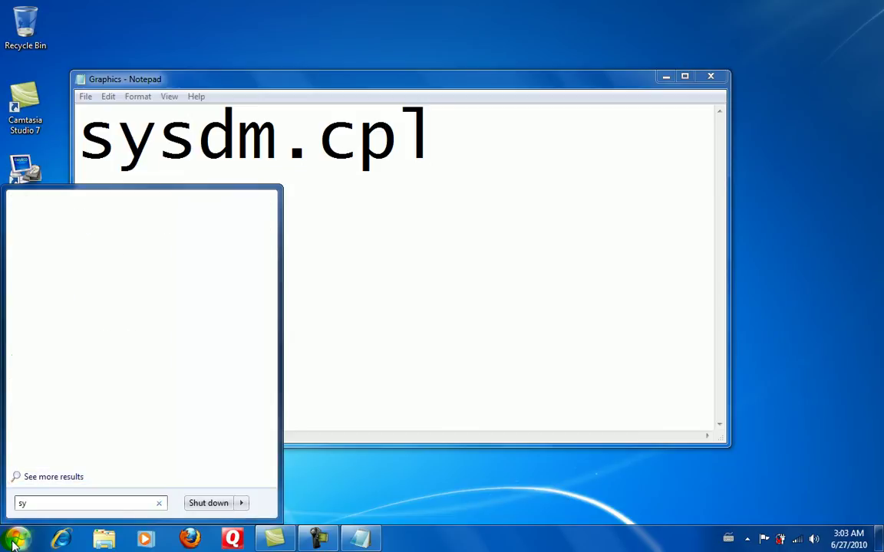
text(sd)
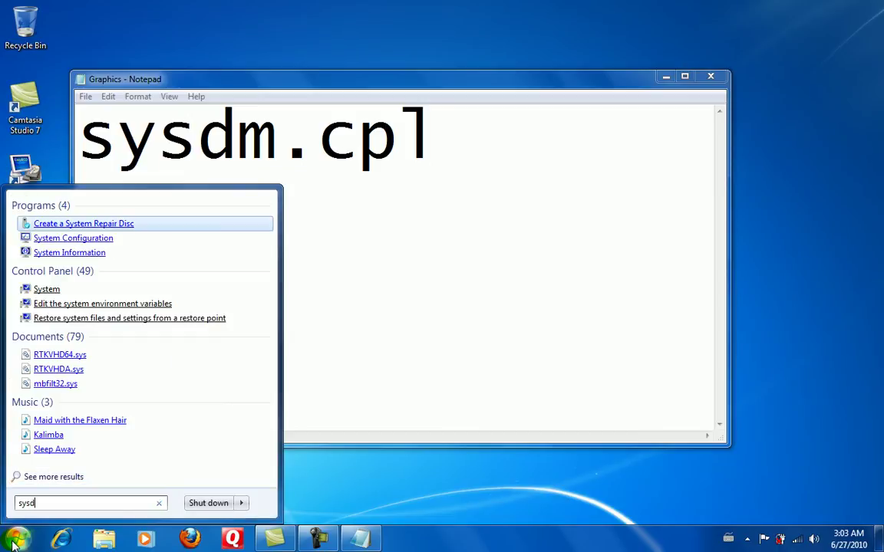
text(m)
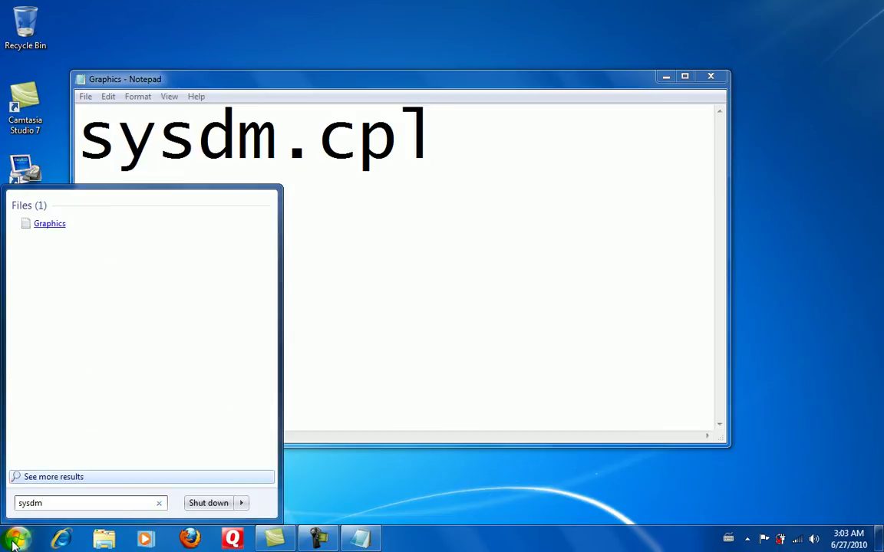
text(.cpl)
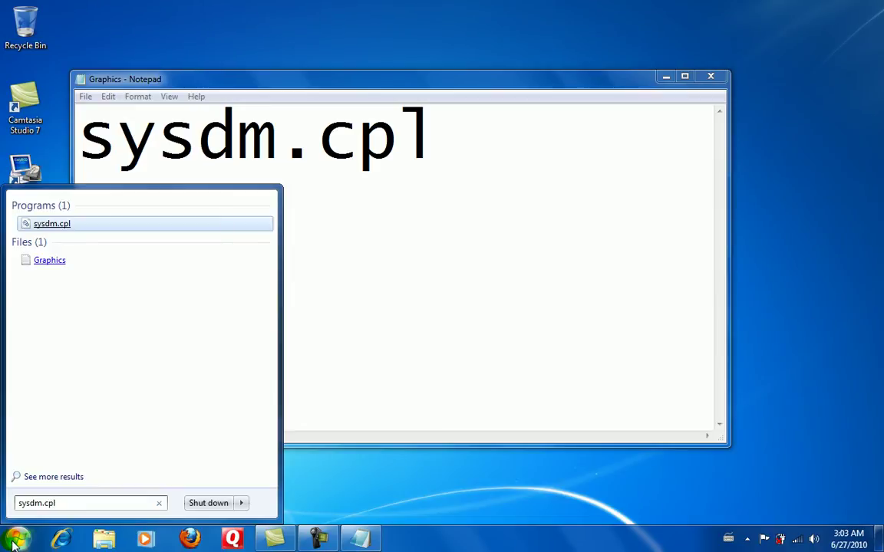
key(Return)
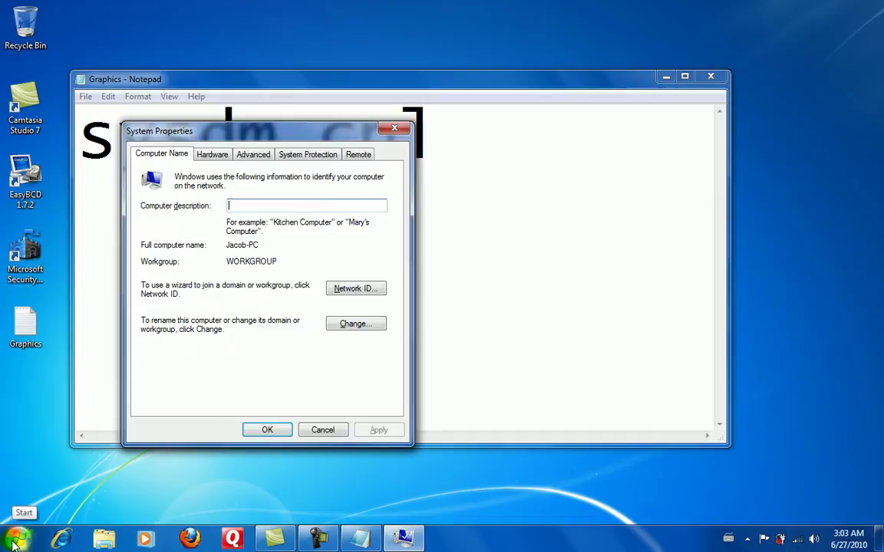
click(394, 127)
click(18, 540)
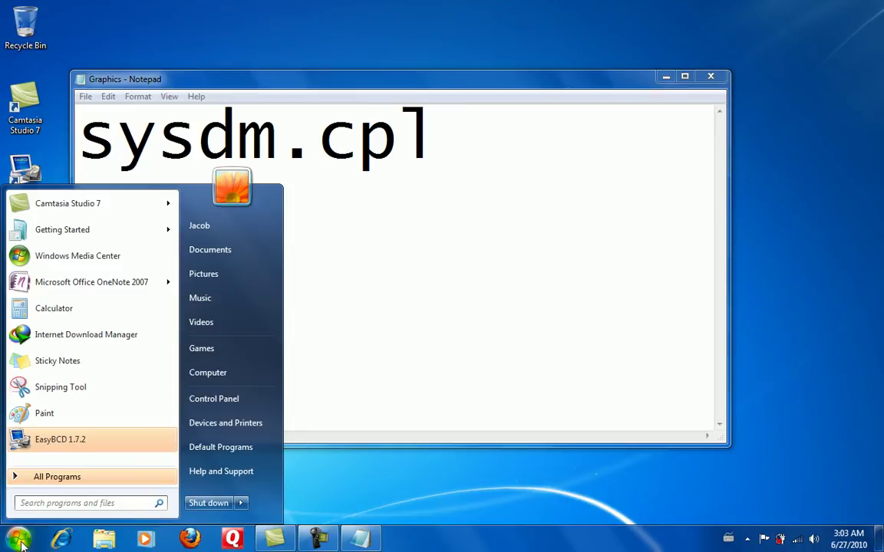
Step: Reopen System Properties by running sysdm.cpl from the Run dialog
text(run)
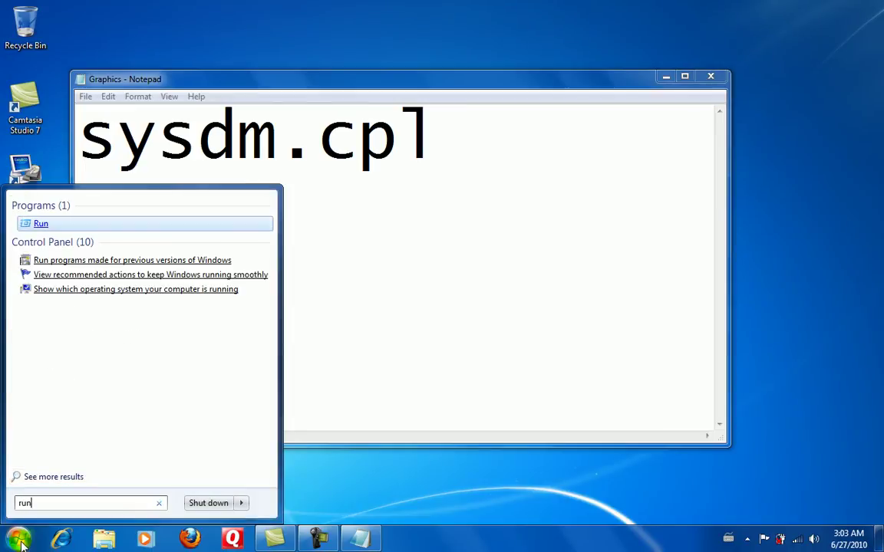
key(Return)
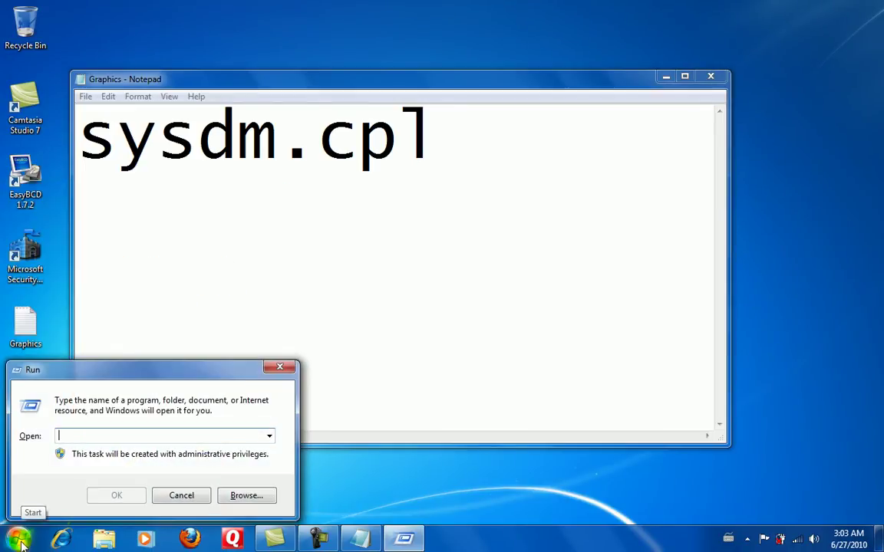
text(sys)
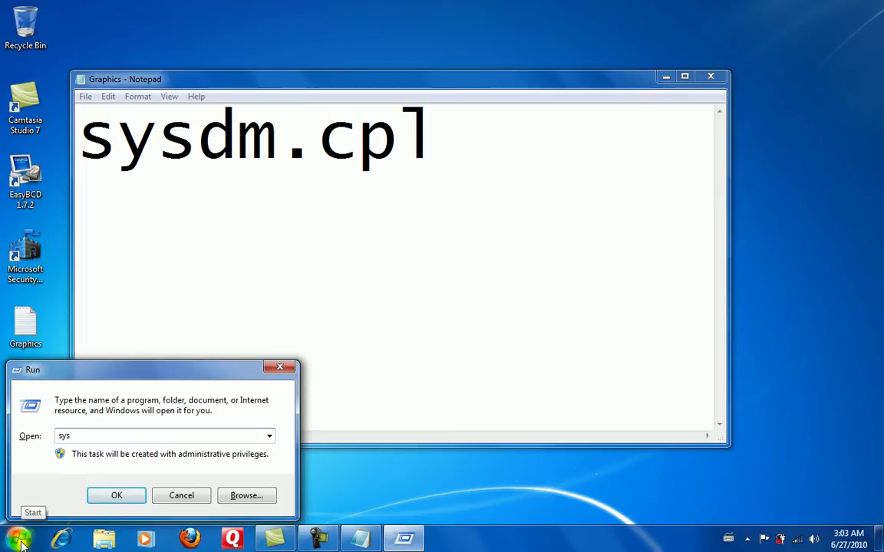
text(dm.)
text(cpl)
key(Return)
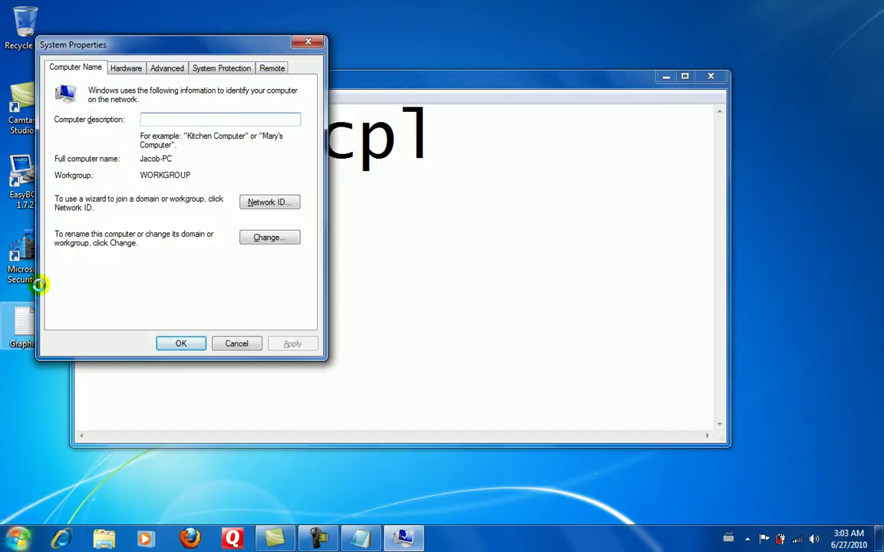
Step: Open Performance Options from the Advanced tab of System Properties
click(153, 68)
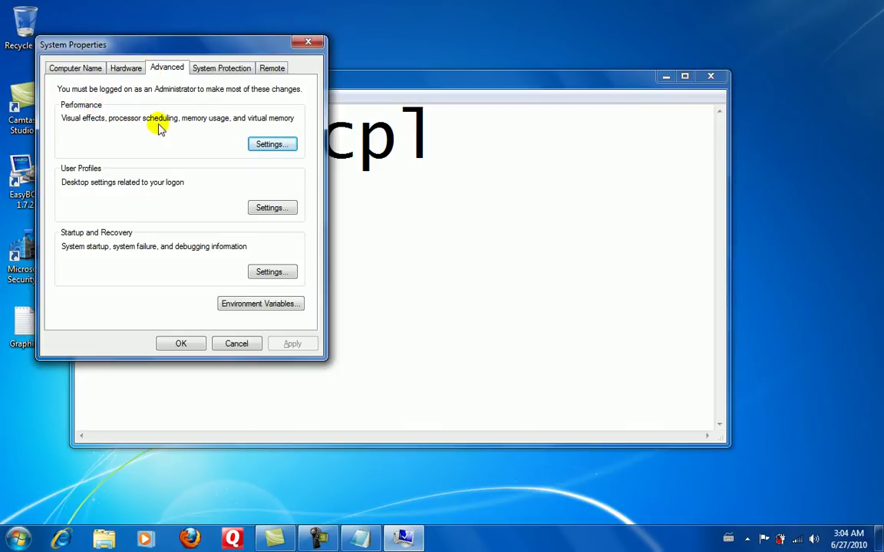
click(280, 147)
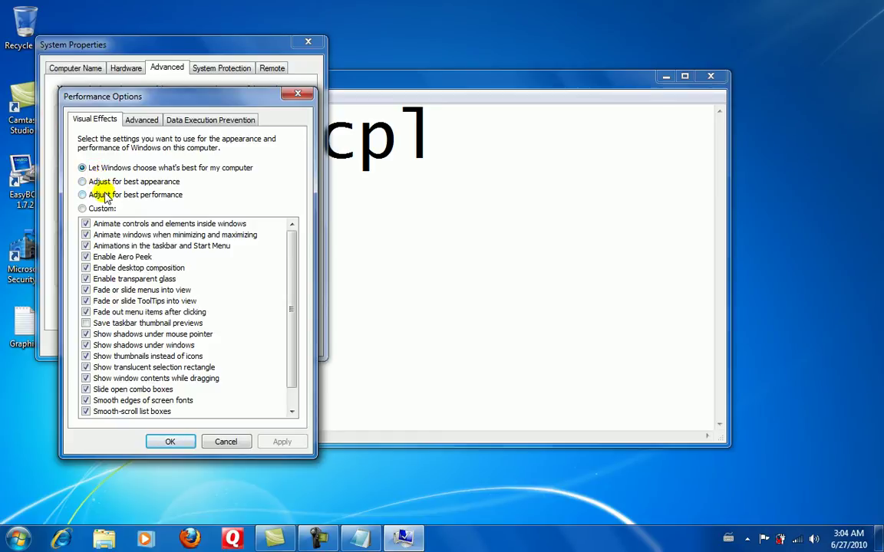
Step: Set visual effects to Custom and confirm, then close Notepad and System Properties
click(82, 208)
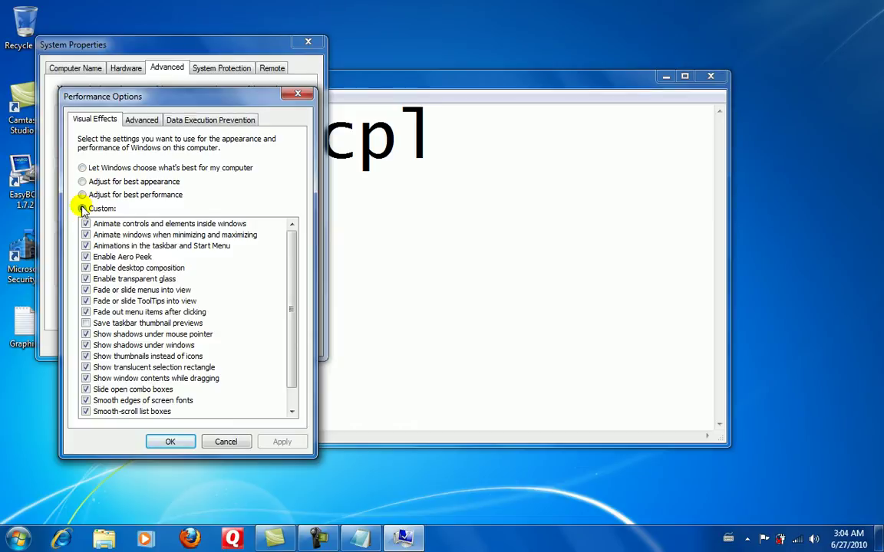
mouse_move(288, 266)
mouse_down()
mouse_move(292, 330)
mouse_move(292, 249)
mouse_up()
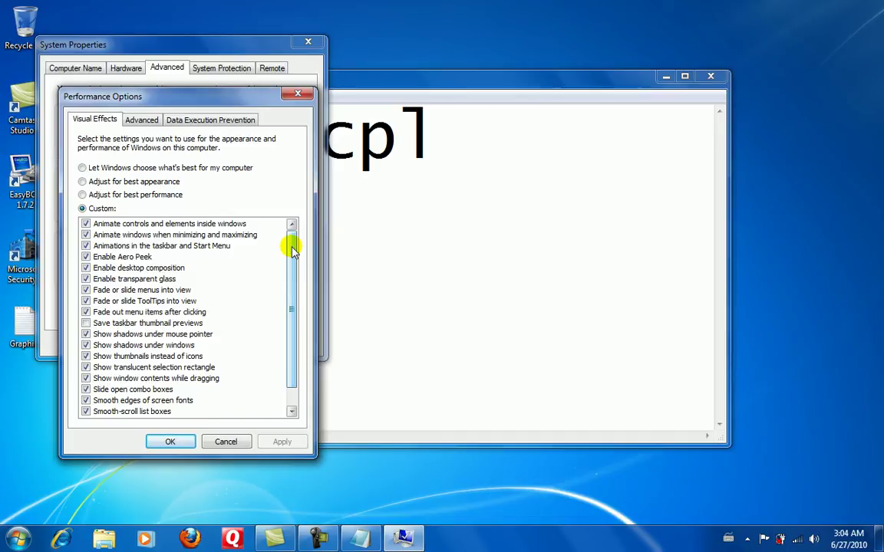
click(174, 441)
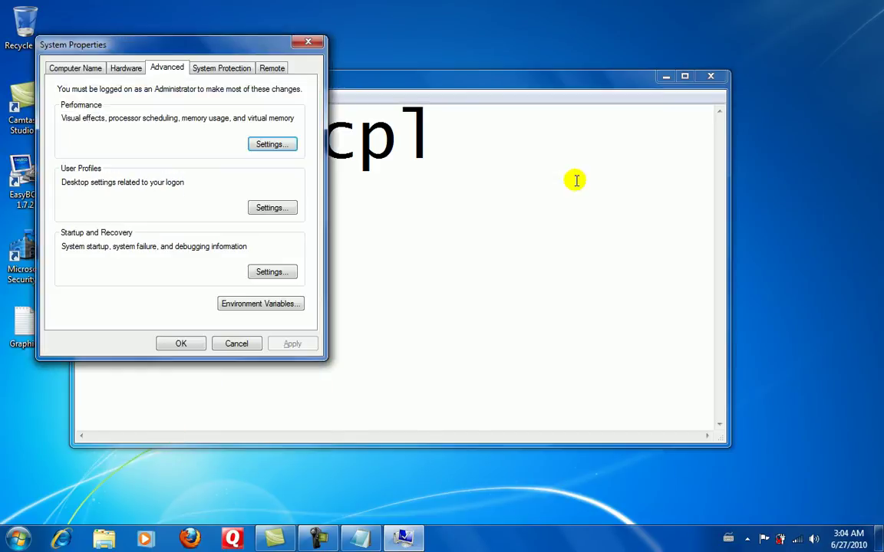
click(702, 79)
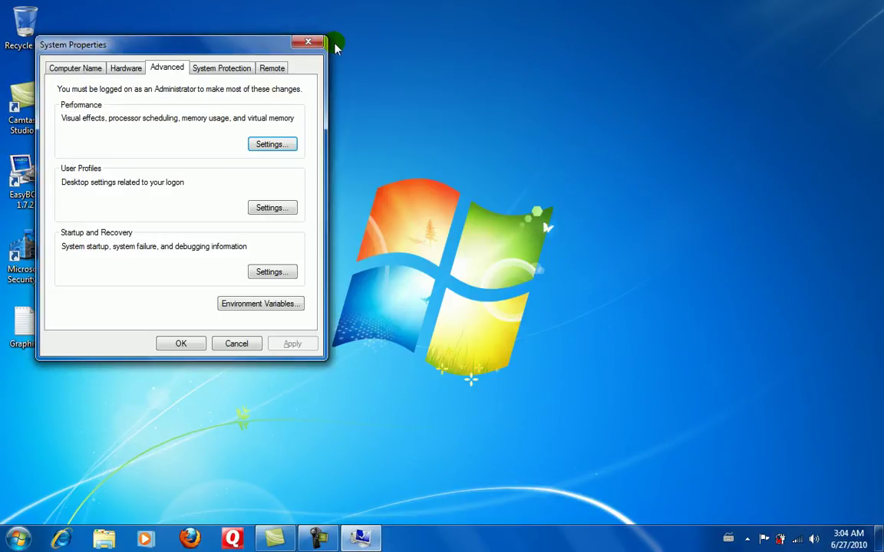
click(313, 43)
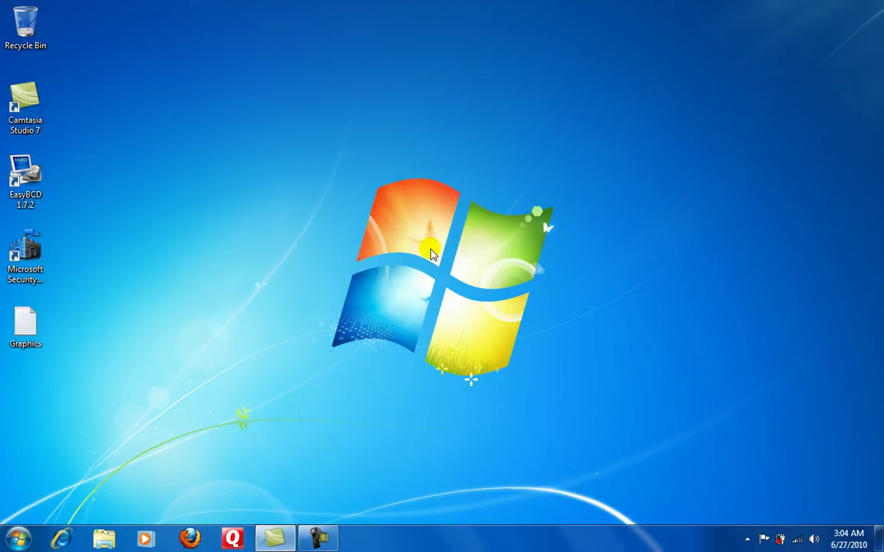
Step: Open Personalization from the desktop menu and apply the Windows 7 Basic theme
right_click(373, 261)
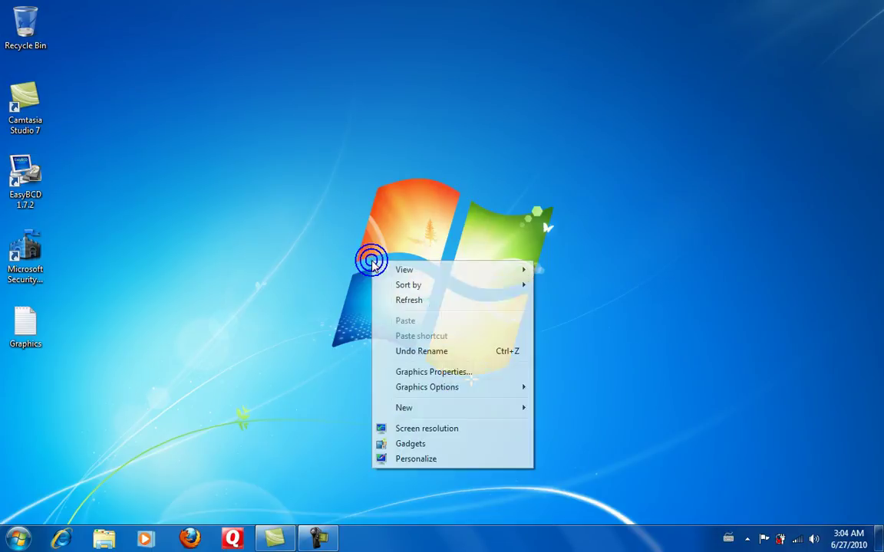
click(386, 458)
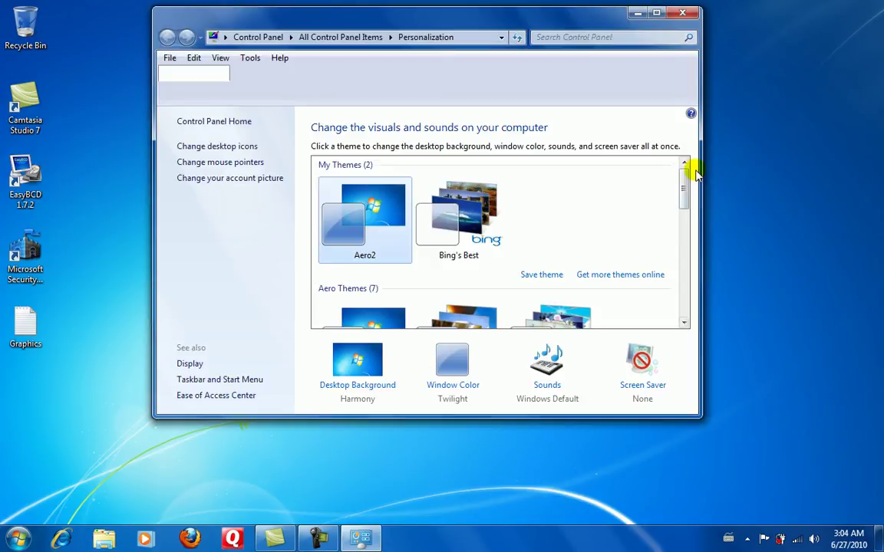
mouse_move(685, 187)
mouse_down()
mouse_move(684, 235)
mouse_move(684, 158)
mouse_move(684, 276)
mouse_up()
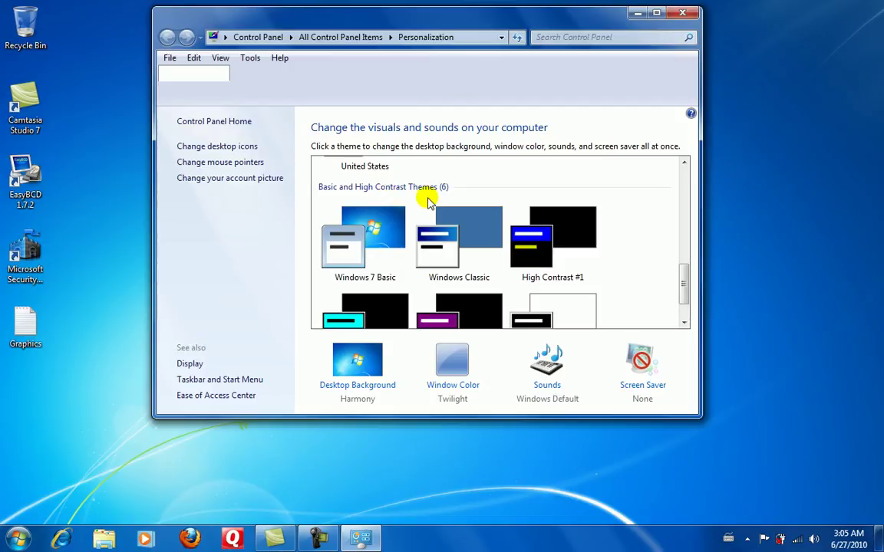
click(373, 224)
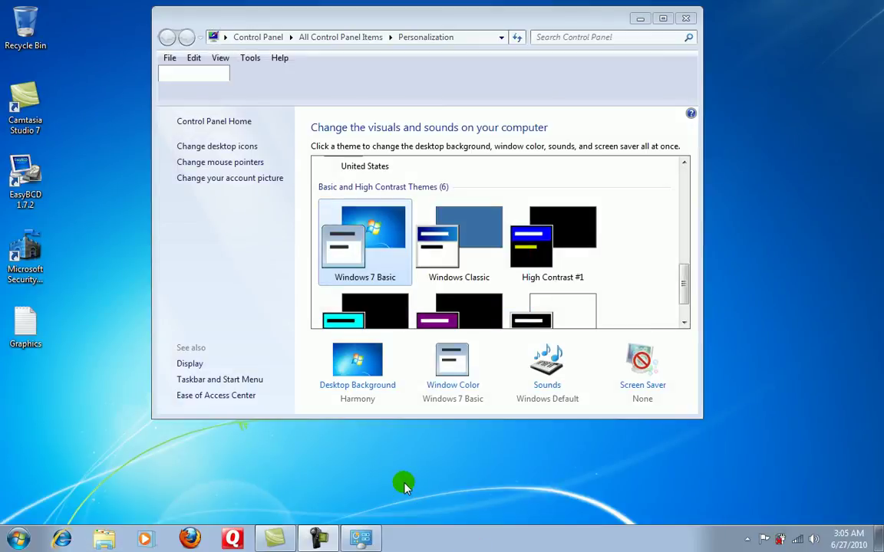
drag(684, 281, 680, 225)
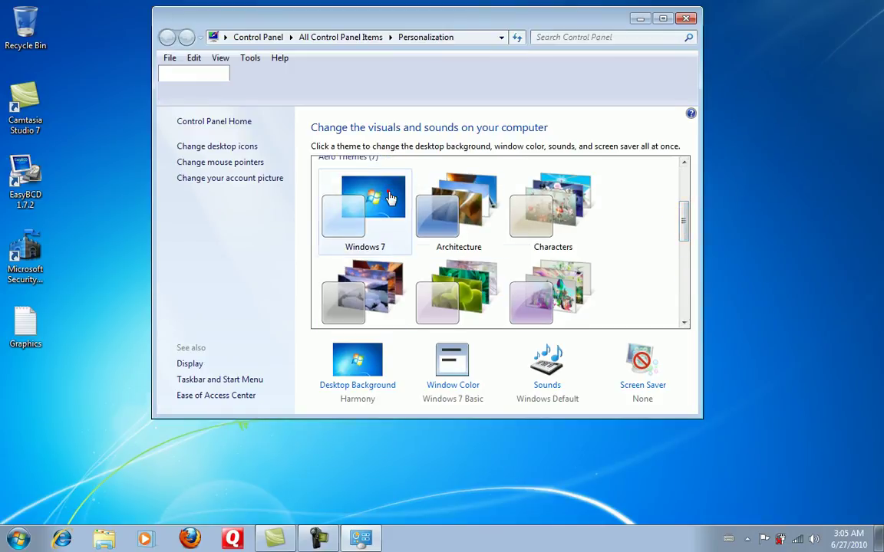
Step: Reapply the Aero Windows 7 theme and view its Window Color settings (Sky)
click(388, 194)
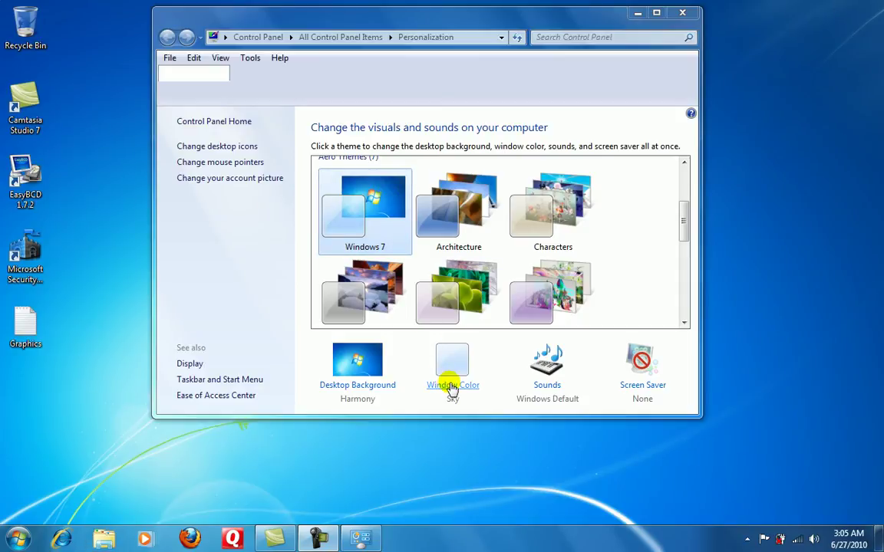
click(452, 388)
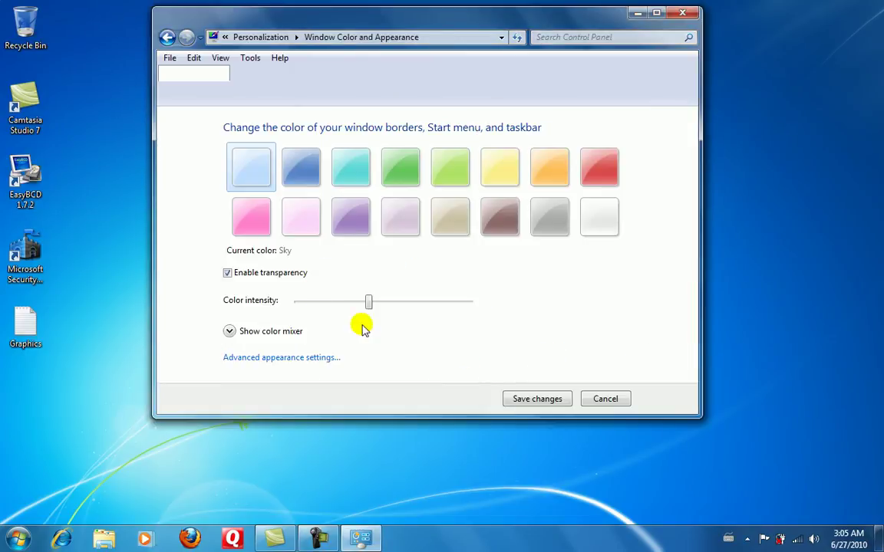
Step: Toggle transparency off and back on, cancel, then apply the Aero2 theme from My Themes
click(226, 273)
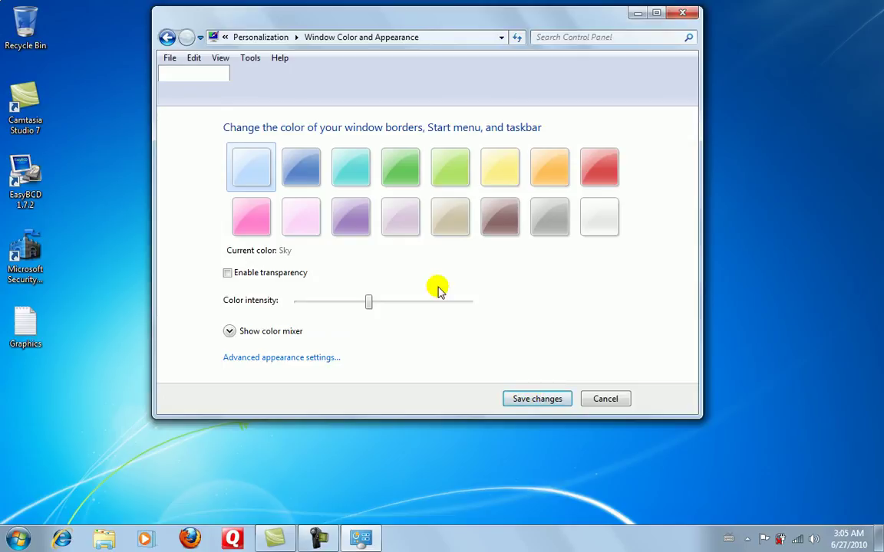
click(229, 273)
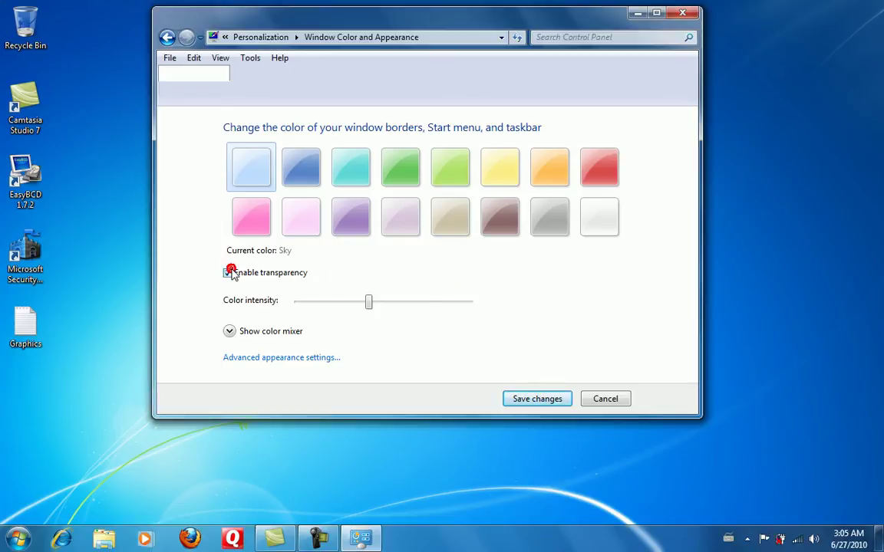
click(590, 400)
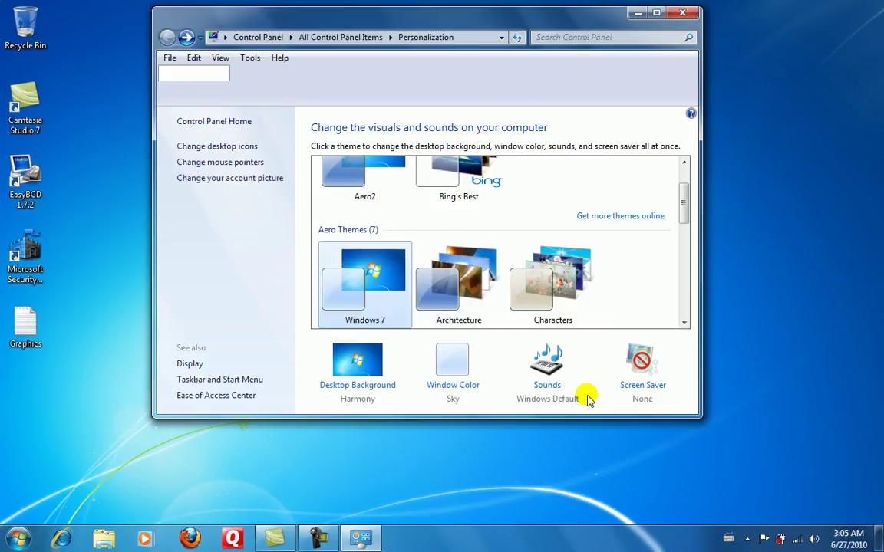
drag(689, 219, 687, 198)
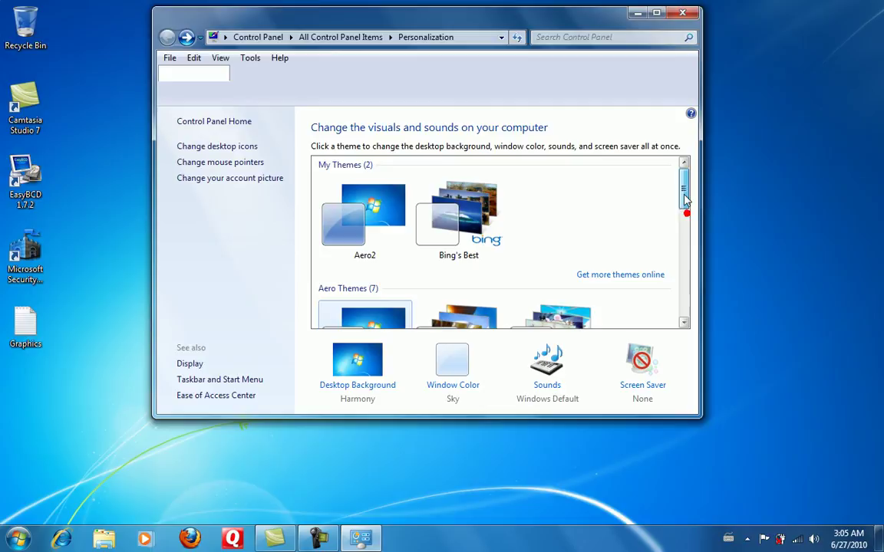
click(381, 199)
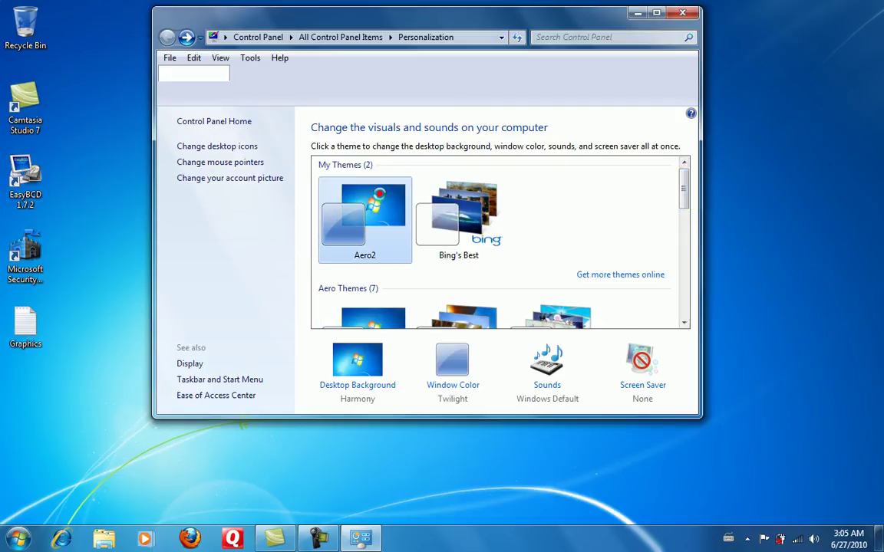